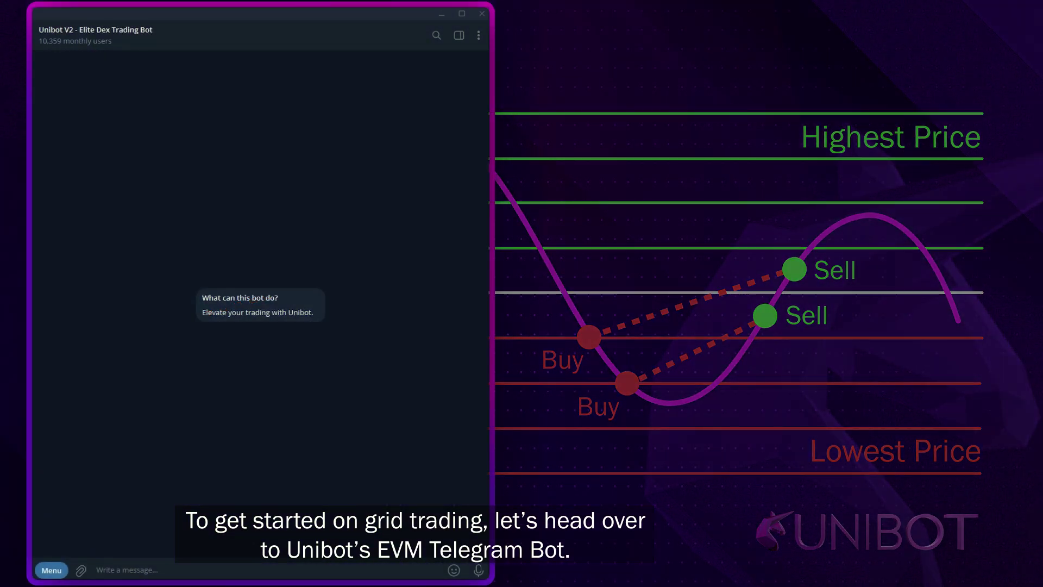
Check Unibot V2's profile, then send /start by typing it and from the Menu list
{"action": "left_click", "coordinate": [102, 35]}
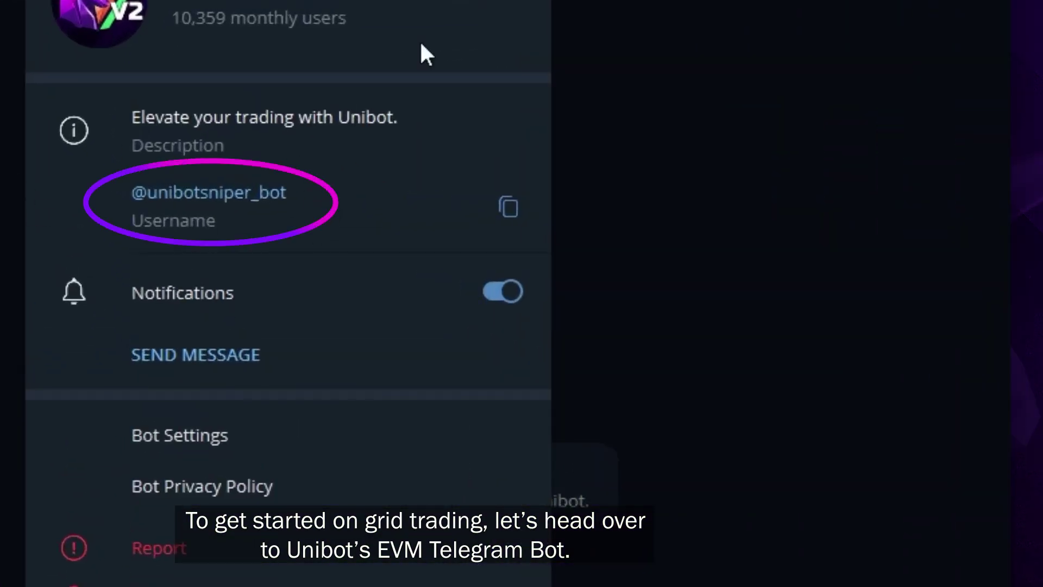
{"action": "left_click", "coordinate": [283, 59]}
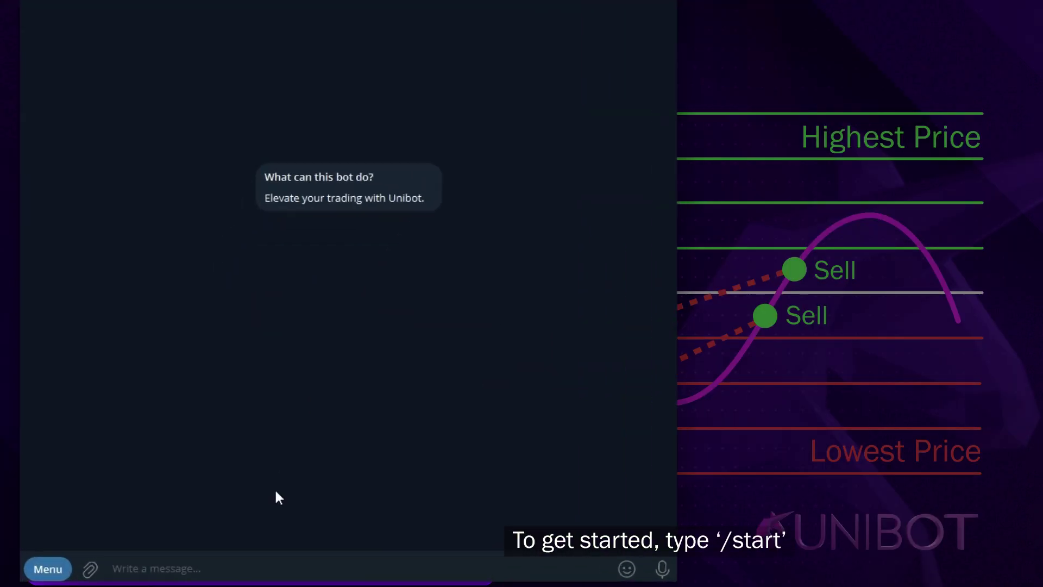
{"action": "left_click", "coordinate": [323, 563]}
{"action": "type", "text": "/start"}
{"action": "key", "text": "Return"}
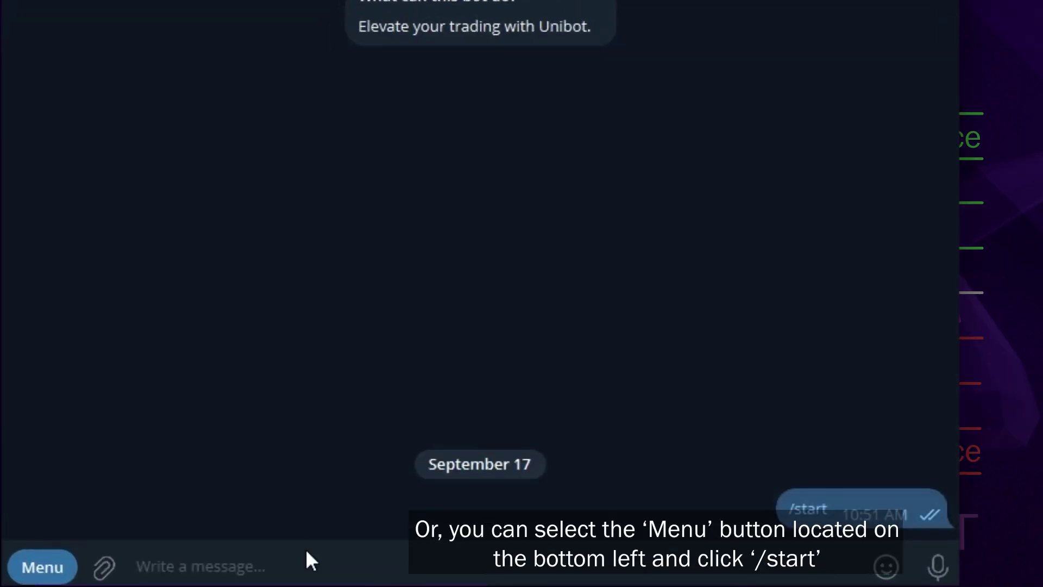
{"action": "left_click", "coordinate": [43, 566]}
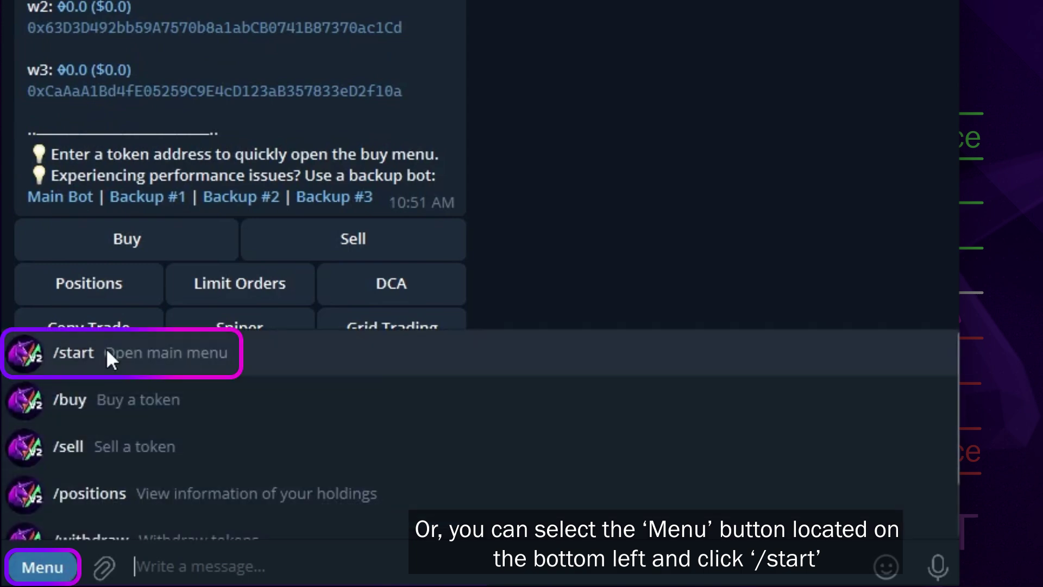
{"action": "left_click", "coordinate": [46, 359]}
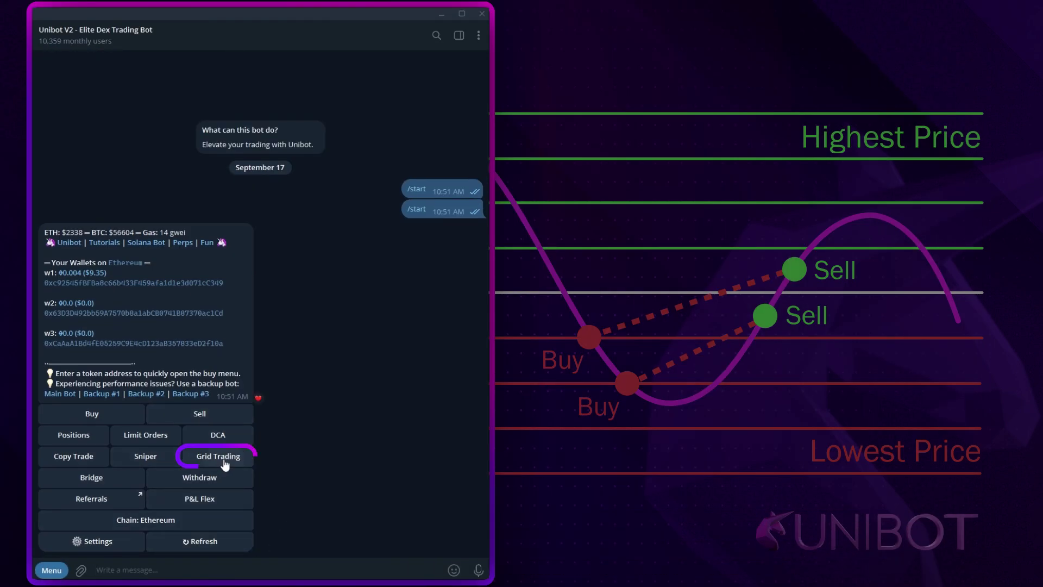
Open Grid Trading and paste the CATE contract address as the token
{"action": "left_click", "coordinate": [217, 456]}
{"action": "left_click", "coordinate": [113, 478]}
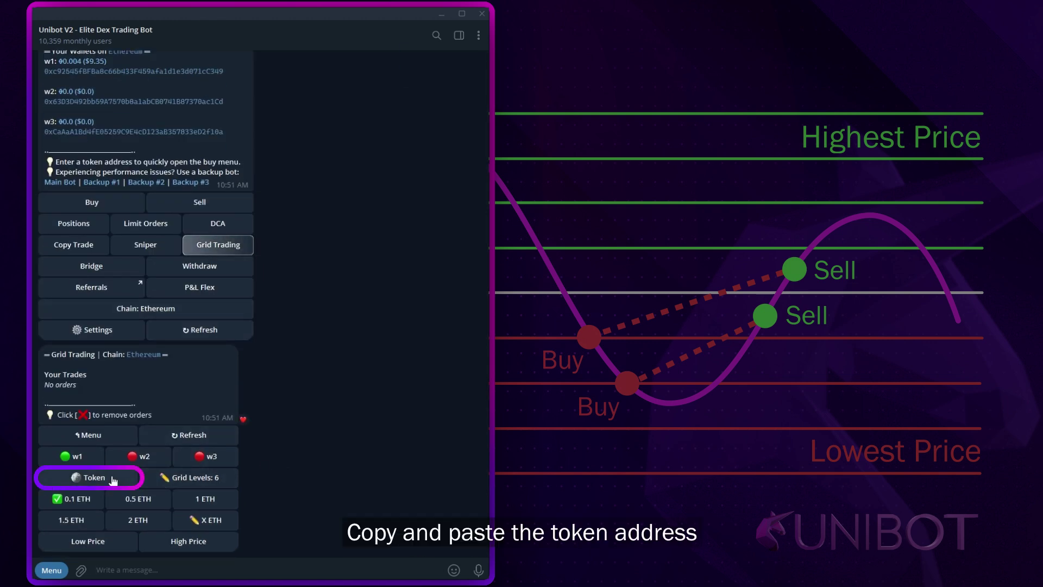
{"action": "key", "text": "ctrl+v"}
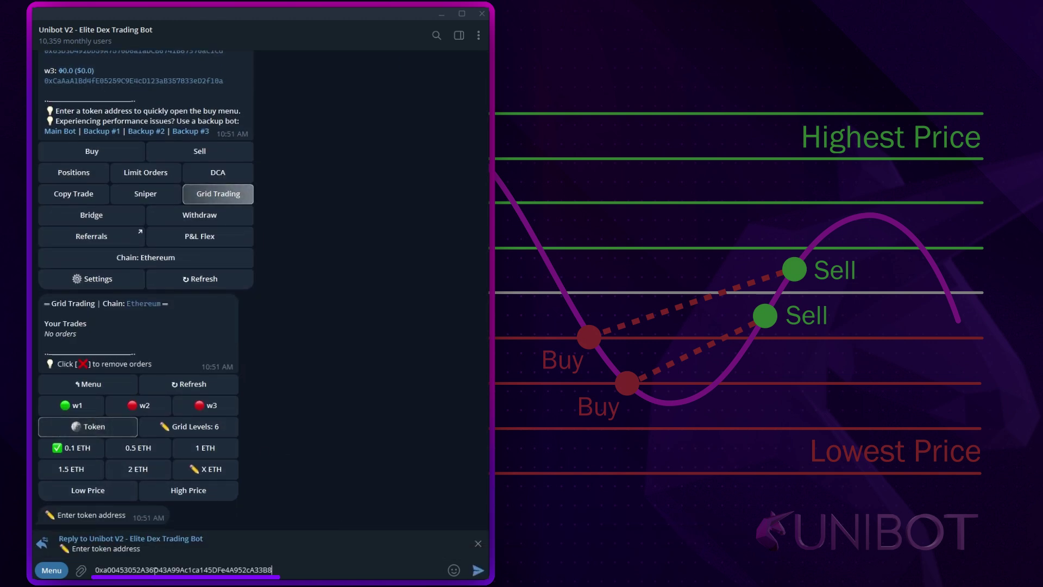
{"action": "key", "text": "Return"}
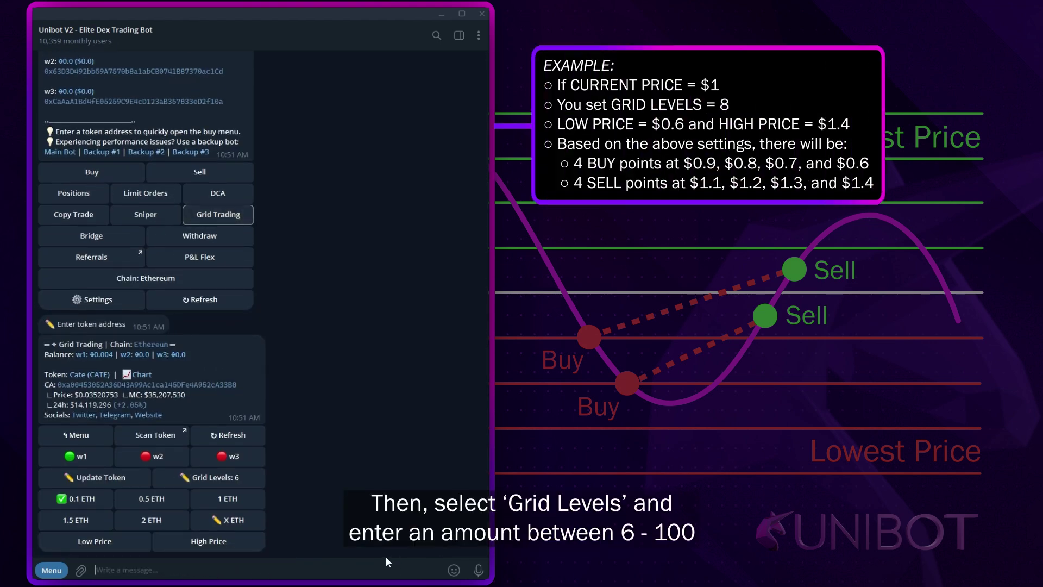
Set the grid levels to 6 after 5 is rejected
{"action": "left_click", "coordinate": [263, 482]}
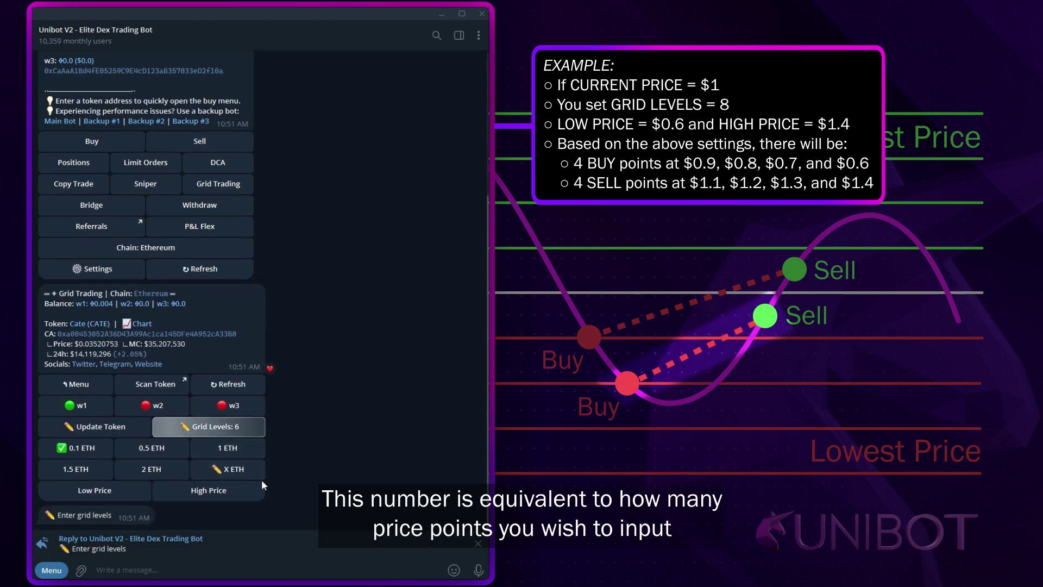
{"action": "type", "text": "5"}
{"action": "key", "text": "Return"}
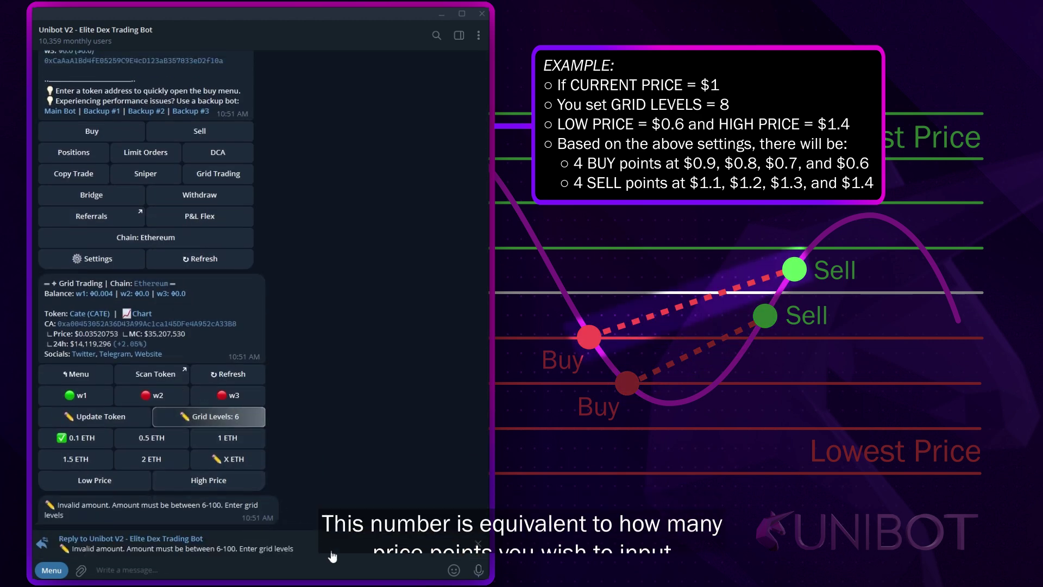
{"action": "type", "text": "6"}
{"action": "key", "text": "Return"}
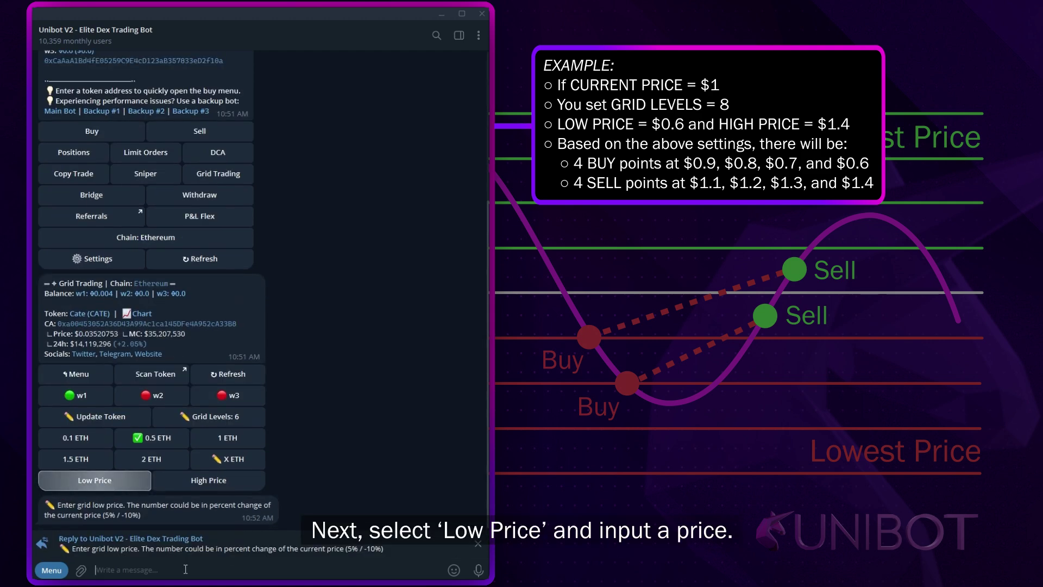
{"action": "type", "text": "-"}
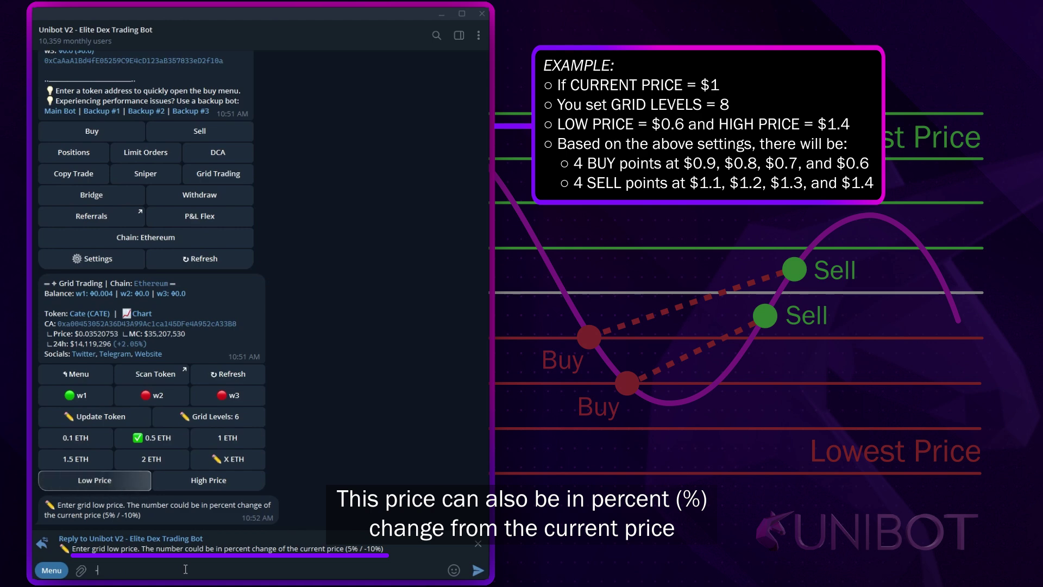
{"action": "type", "text": "2"}
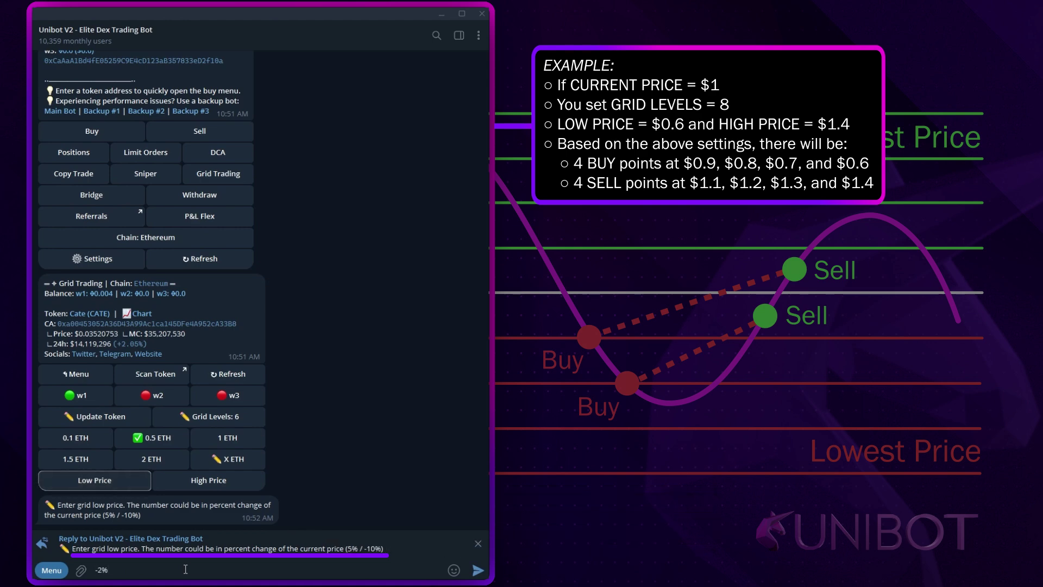
Enter -2% as the low price and 3% as the high price
{"action": "key", "text": "Return"}
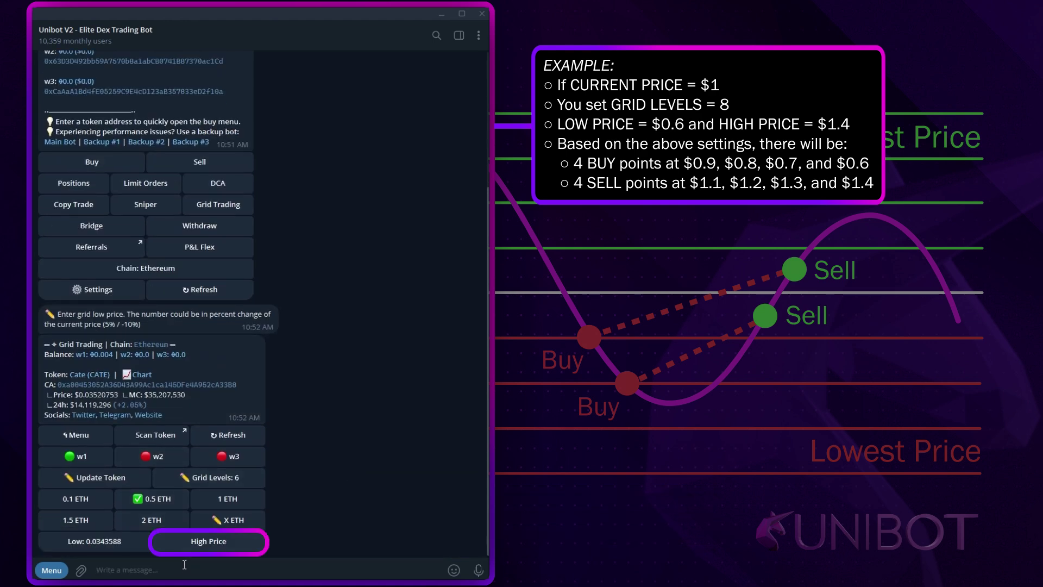
{"action": "left_click", "coordinate": [214, 542]}
{"action": "type", "text": "3"}
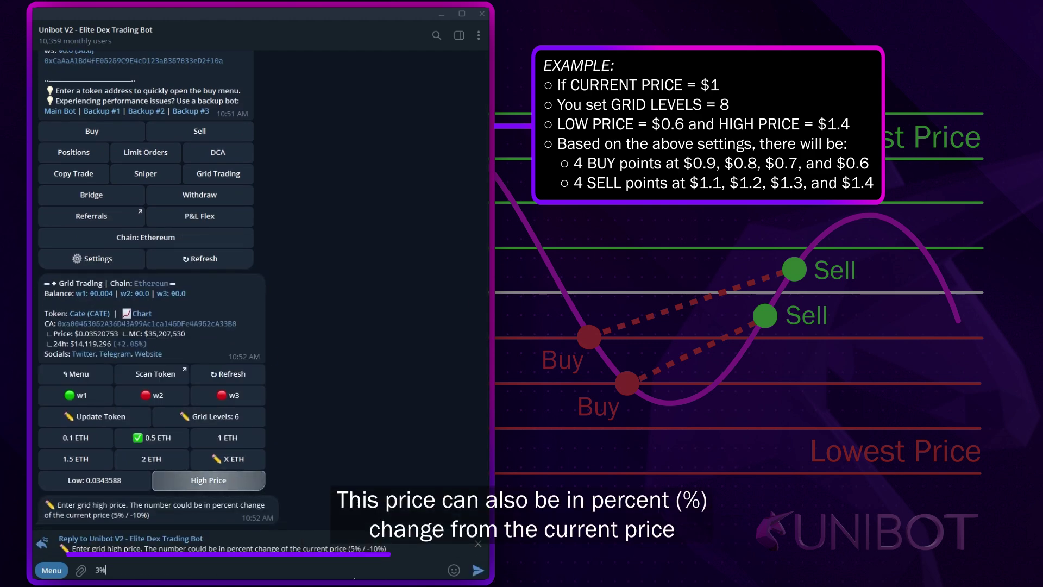
{"action": "key", "text": "Return"}
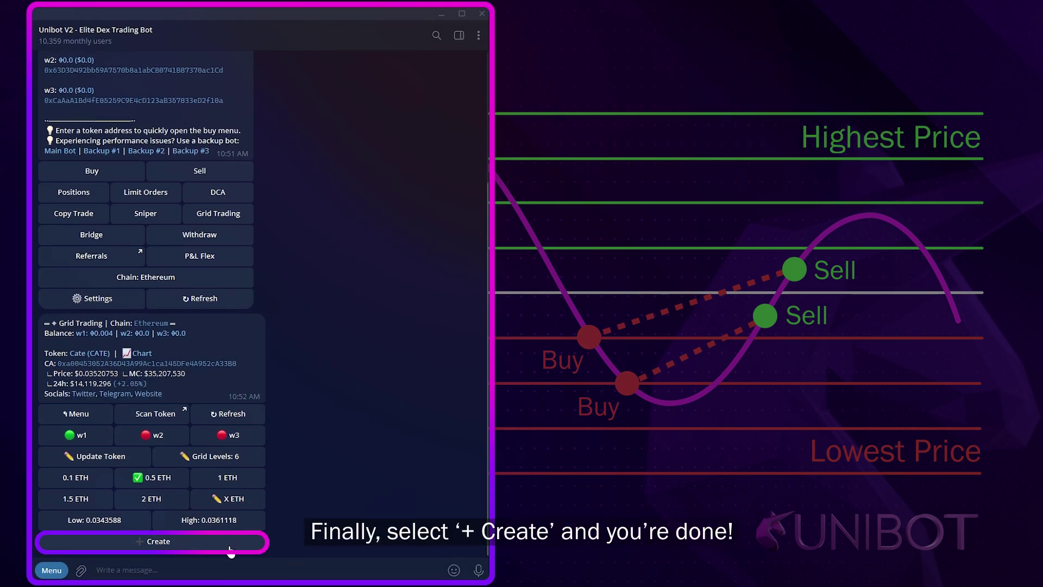
Confirm the CATE grid order and view it under Your Trades
{"action": "left_click", "coordinate": [179, 542]}
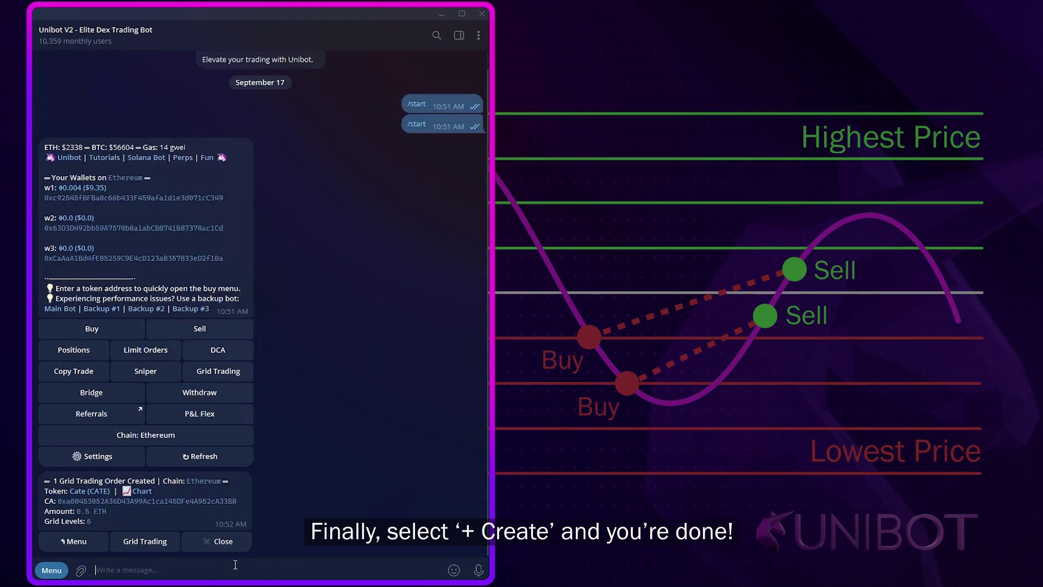
{"action": "left_click", "coordinate": [145, 541]}
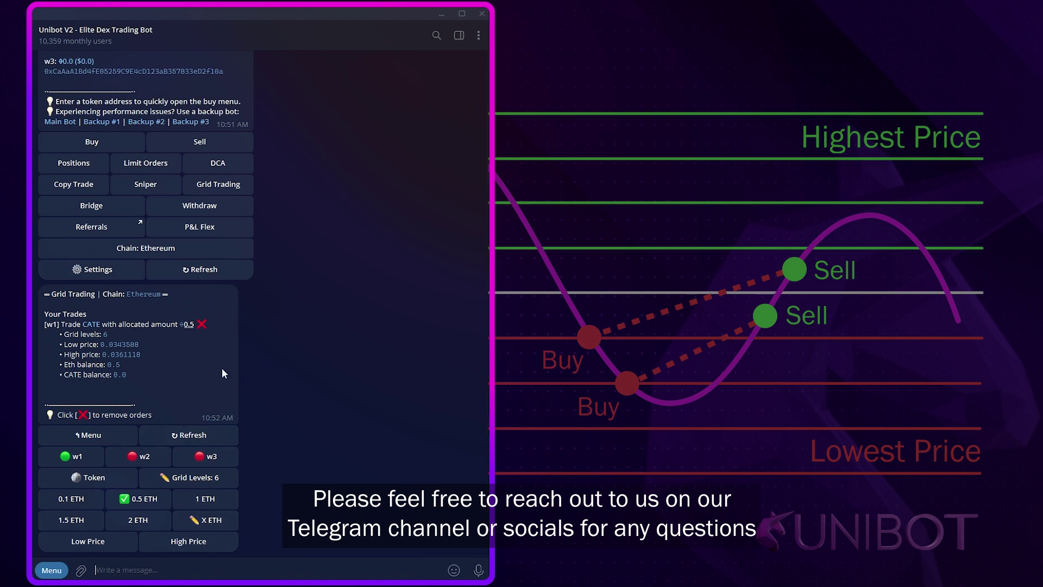